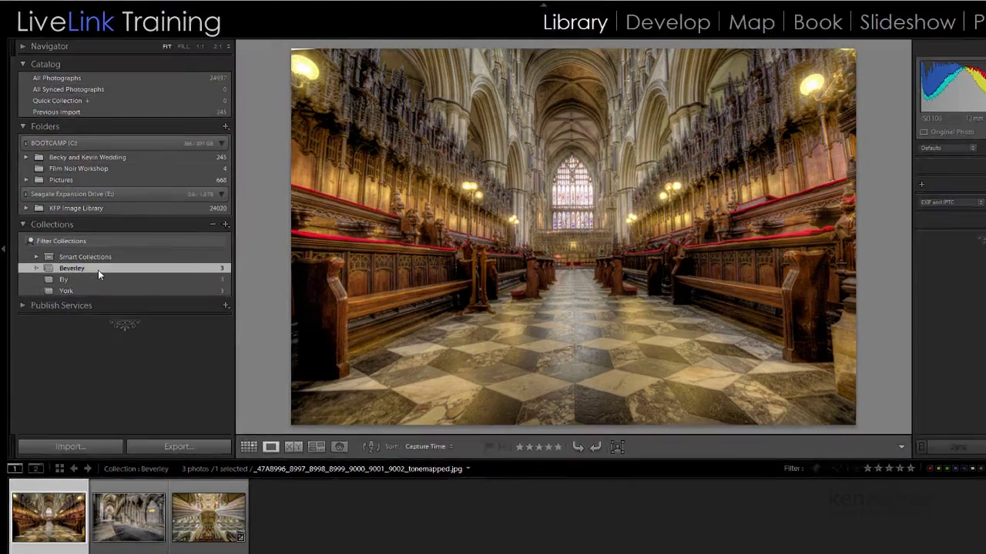
# Step: Browse the three Ely photos, ending on the octagon ceiling, then show York's candle photo
pyautogui.click(101, 281)
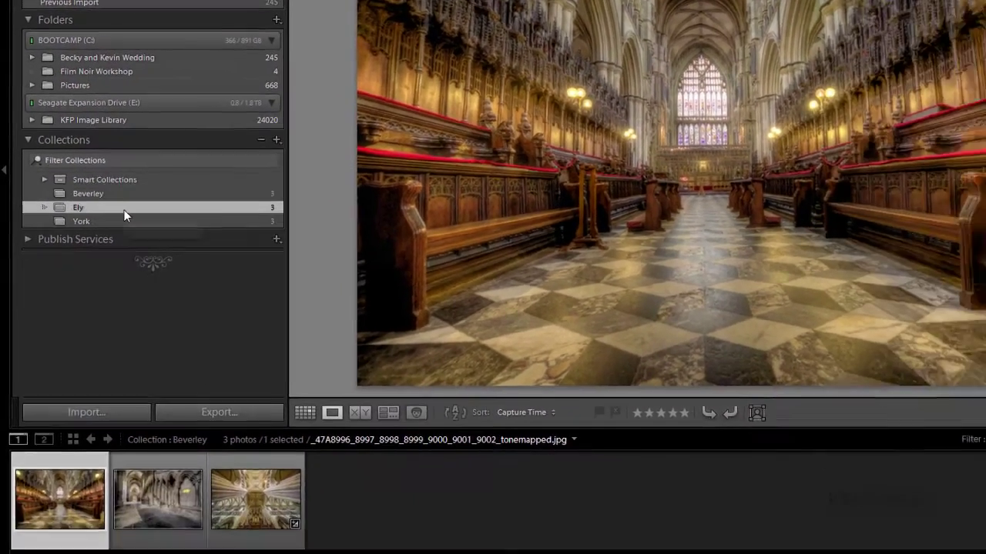
pyautogui.click(154, 496)
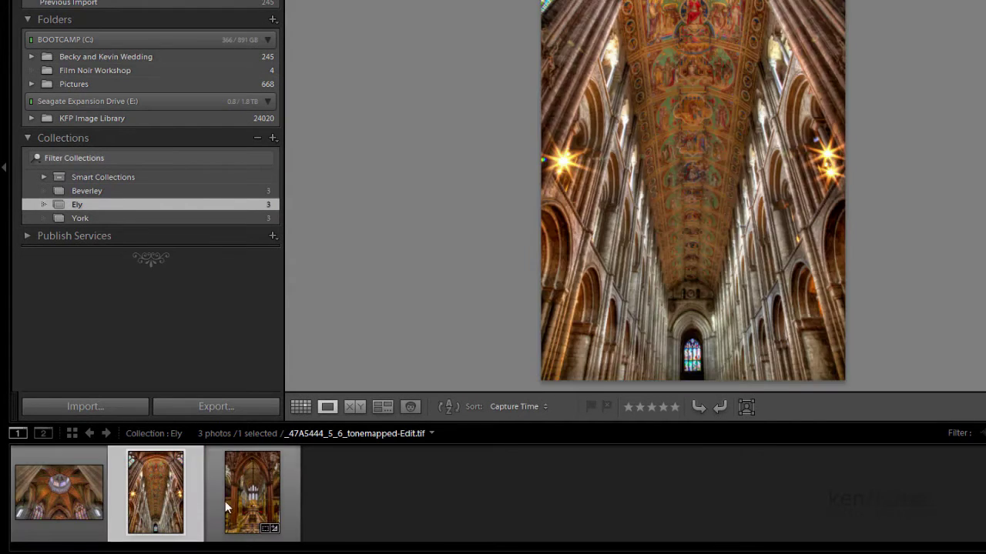
pyautogui.click(241, 494)
pyautogui.click(59, 492)
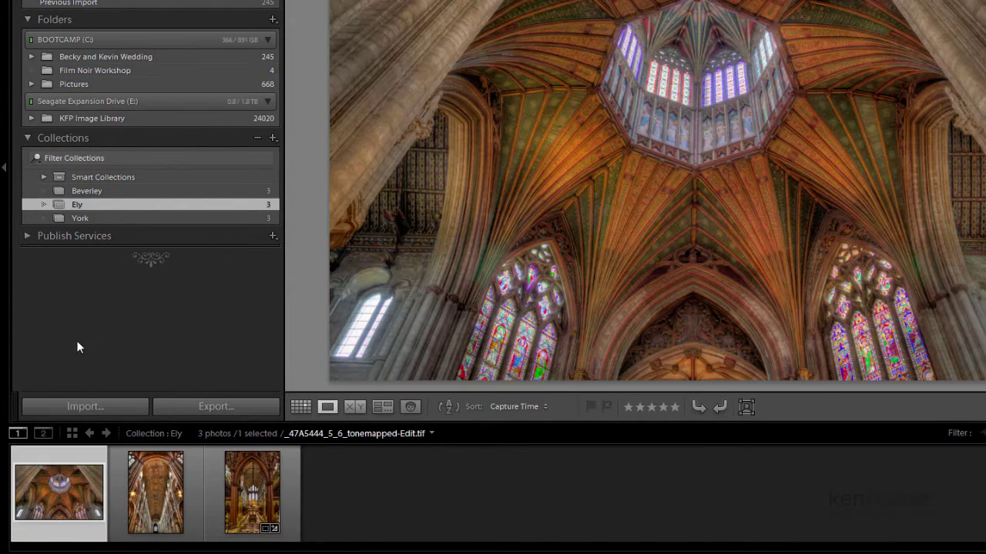
pyautogui.click(100, 217)
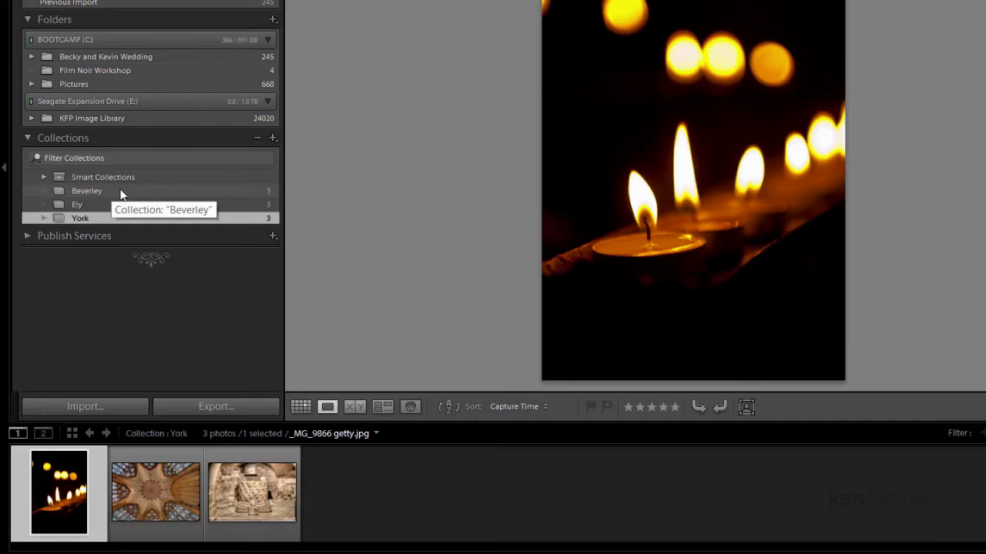
# Step: Bring up the Beverley collection's context menu and dismiss it without choosing anything
pyautogui.rightClick(120, 195)
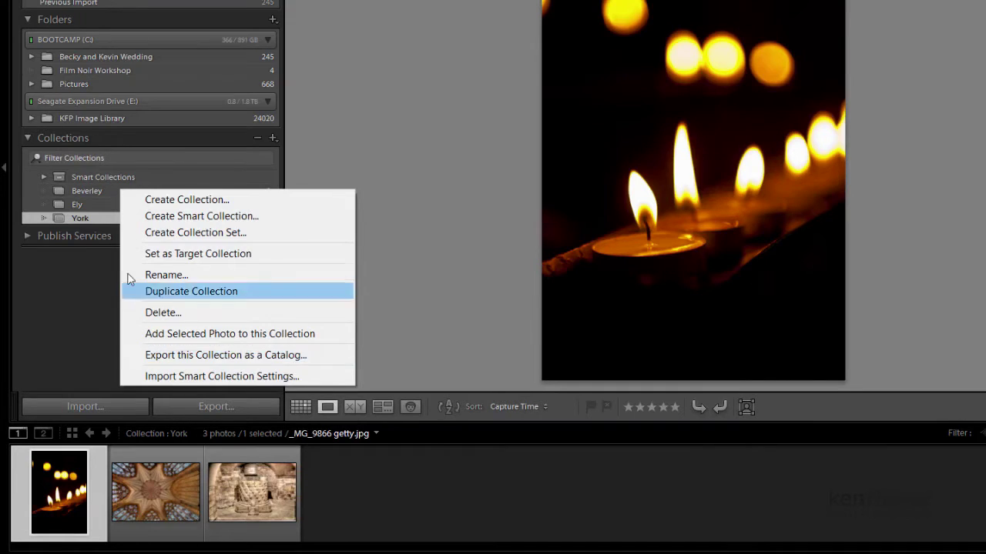
pyautogui.click(67, 257)
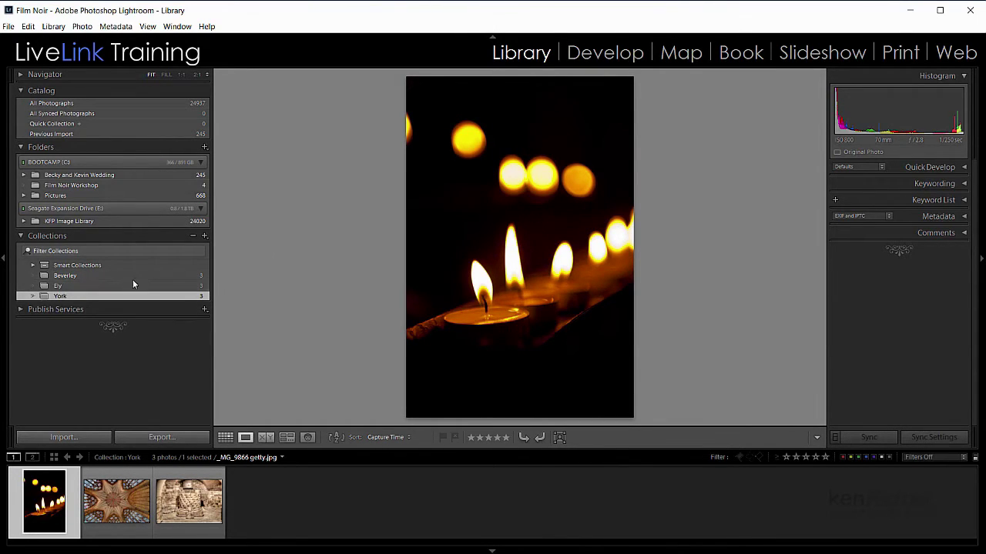
# Step: Create a new collection set named 'Churches' from the Collections panel's + menu
pyautogui.click(204, 236)
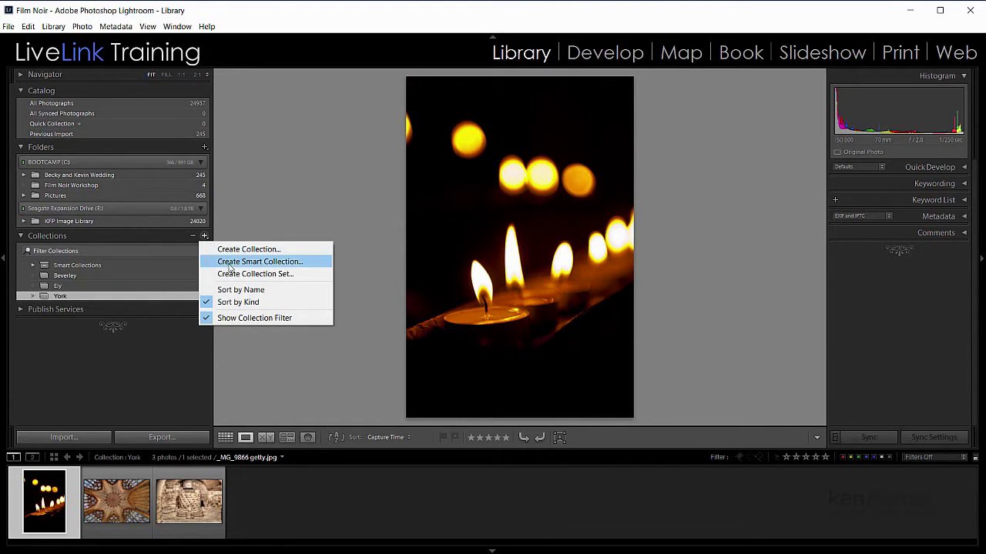
pyautogui.click(246, 274)
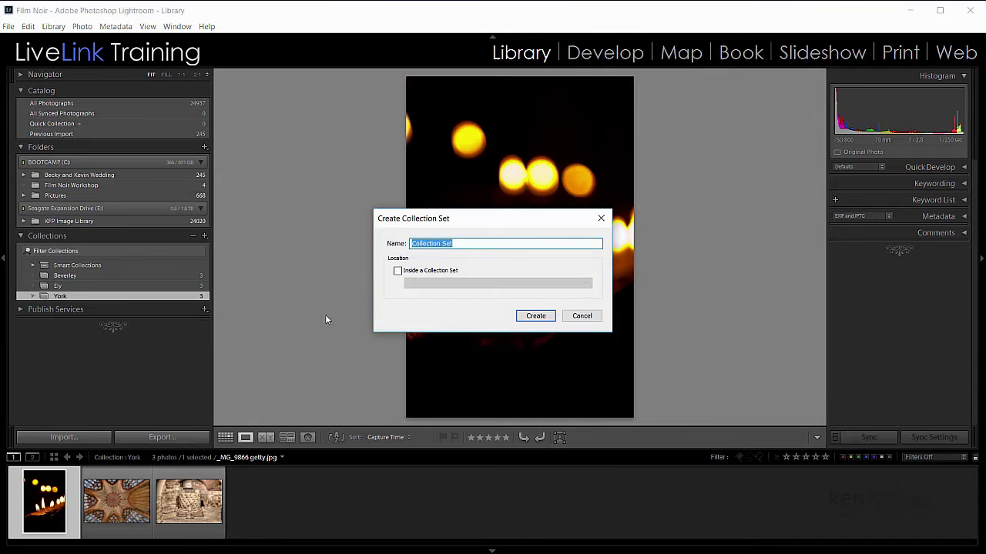
pyautogui.write('Churches')
pyautogui.click(536, 317)
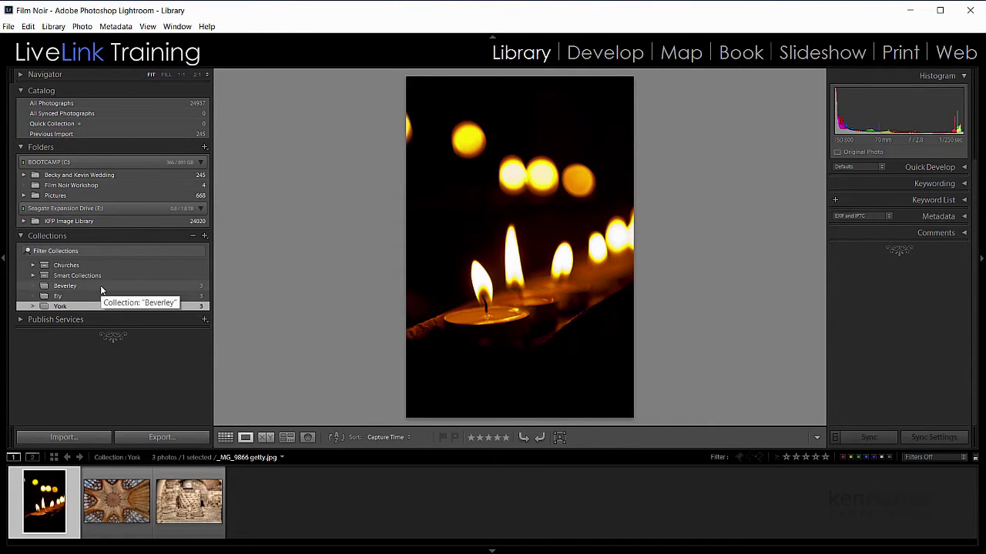
# Step: Move the Beverley and Ely collections into the Churches set and check its contents
pyautogui.click(101, 287)
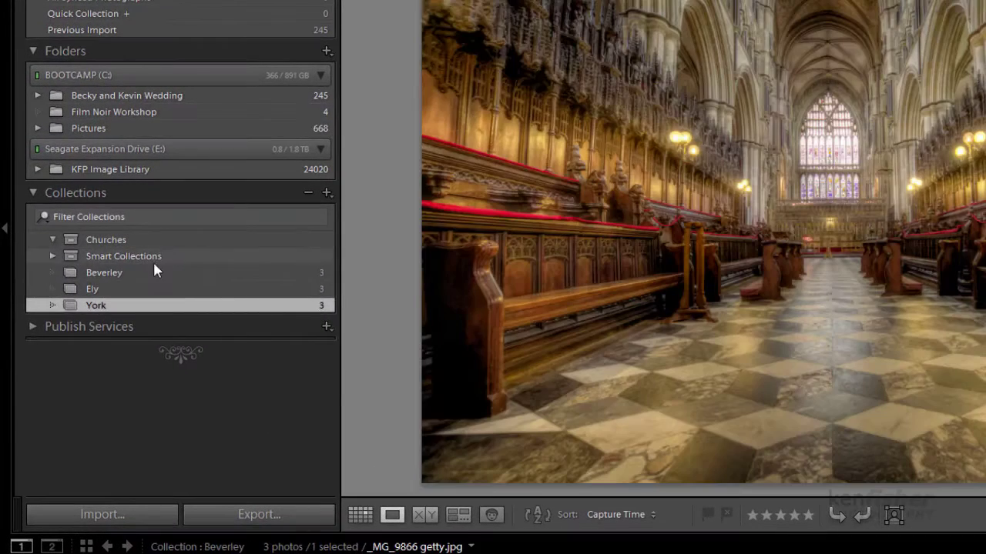
pyautogui.moveTo(154, 269); pyautogui.dragTo(161, 240)
pyautogui.moveTo(151, 302); pyautogui.dragTo(172, 240)
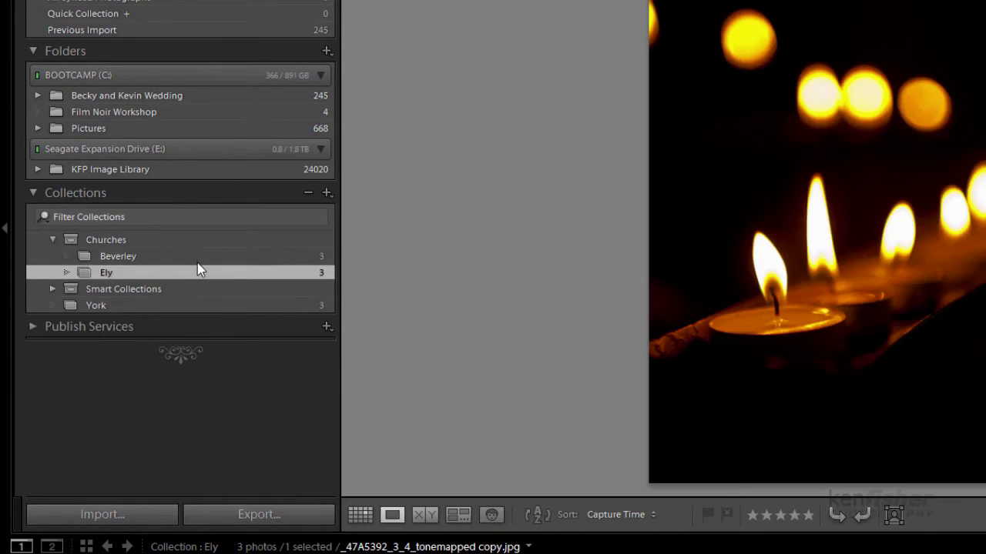
pyautogui.click(52, 240)
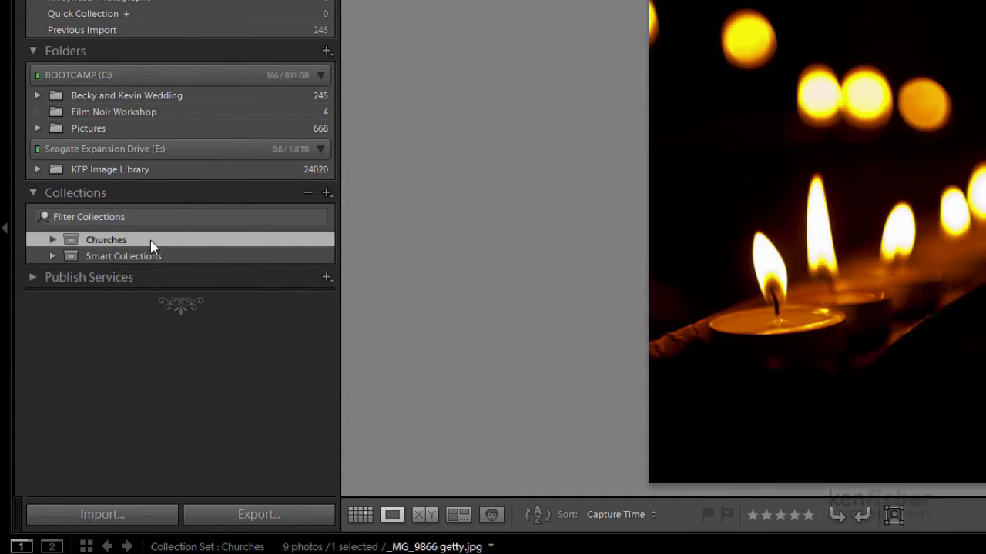
pyautogui.click(52, 241)
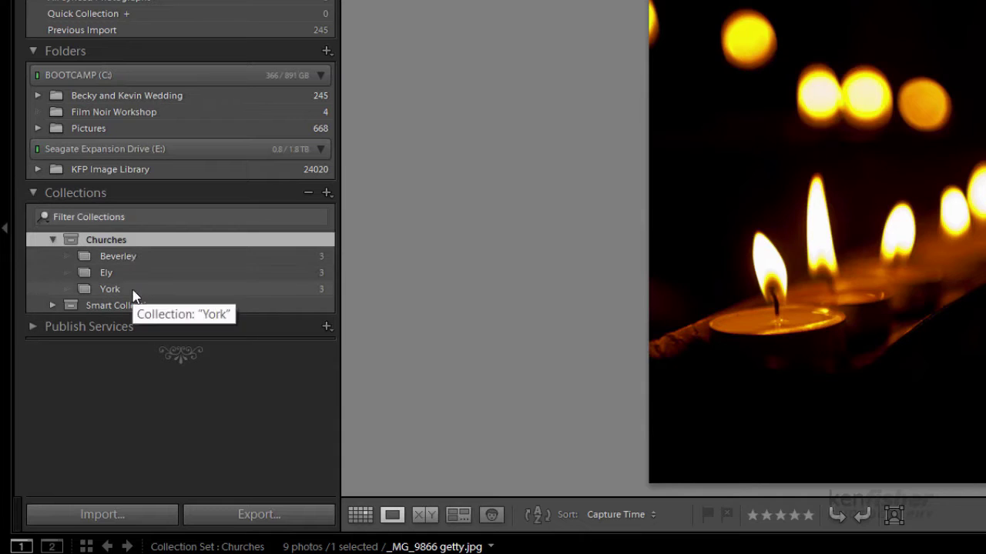
pyautogui.click(53, 241)
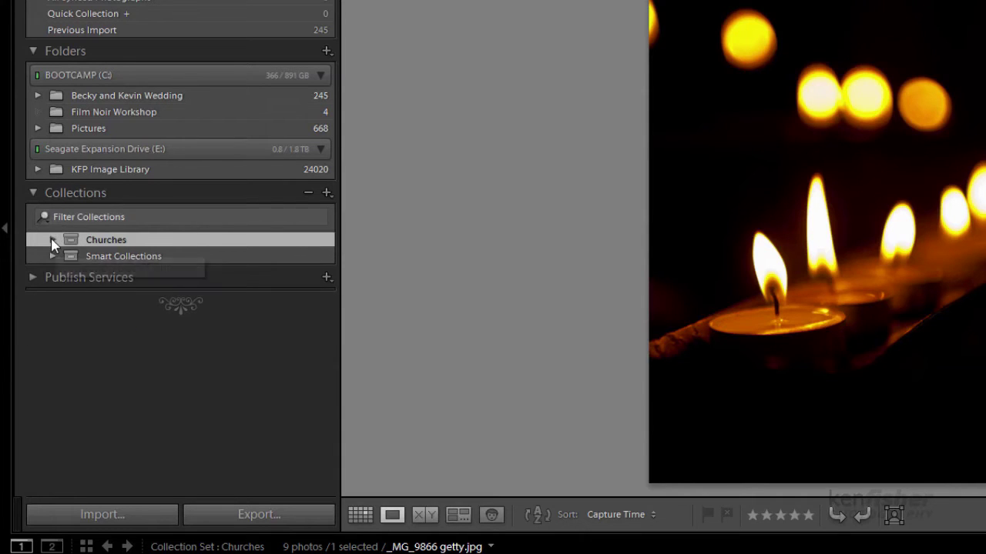
# Step: Export the Churches set as catalog 'Churches' on the Desktop, excluding negative files and previews
pyautogui.rightClick(206, 245)
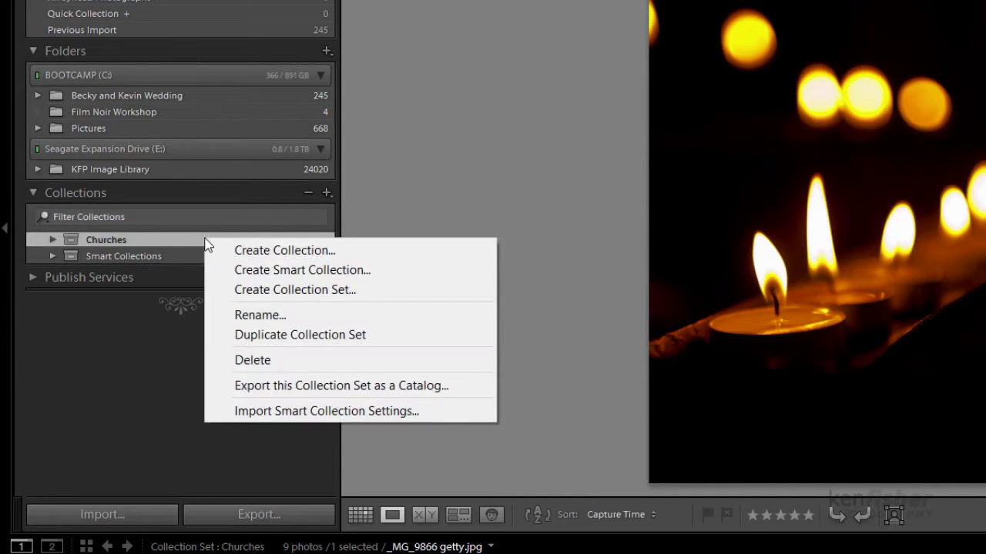
pyautogui.click(308, 393)
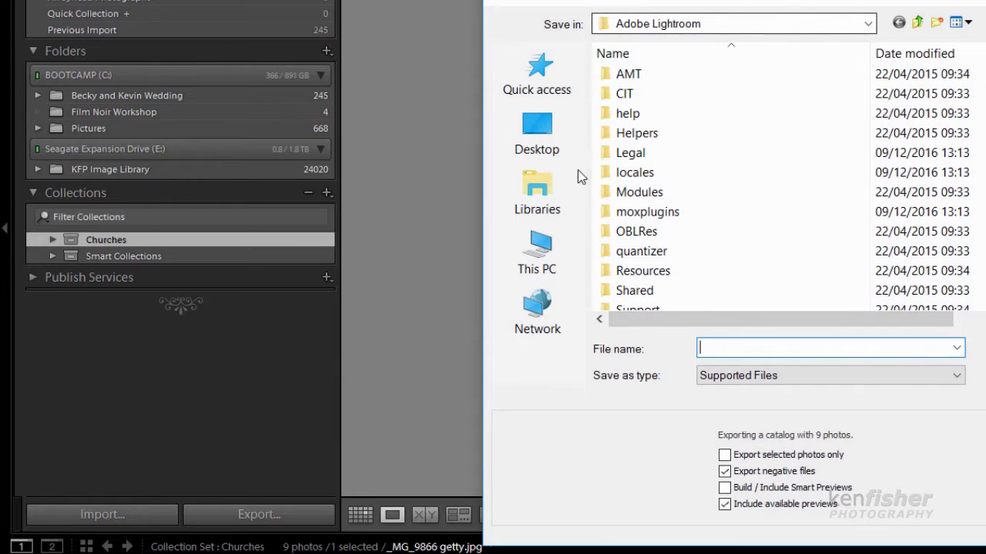
pyautogui.click(553, 138)
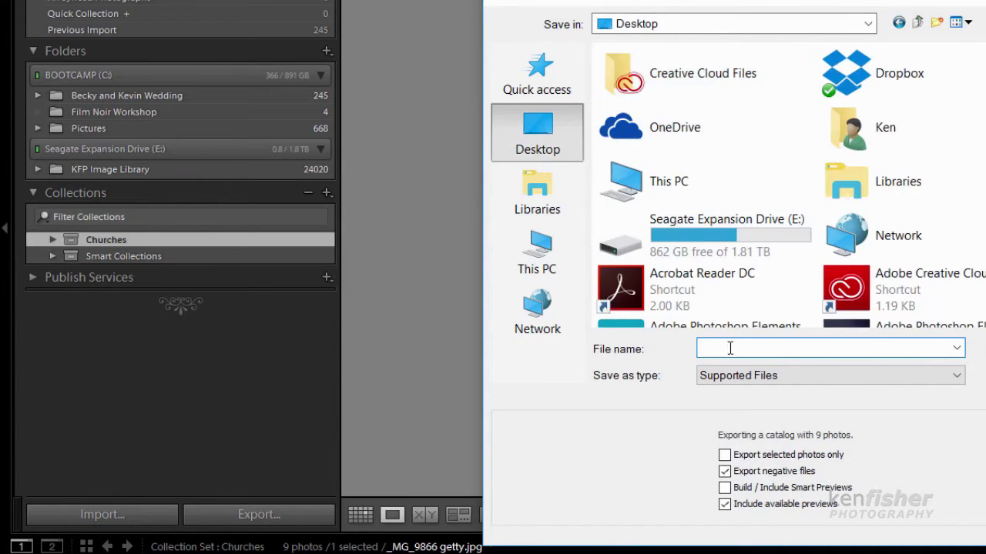
pyautogui.write('Churches')
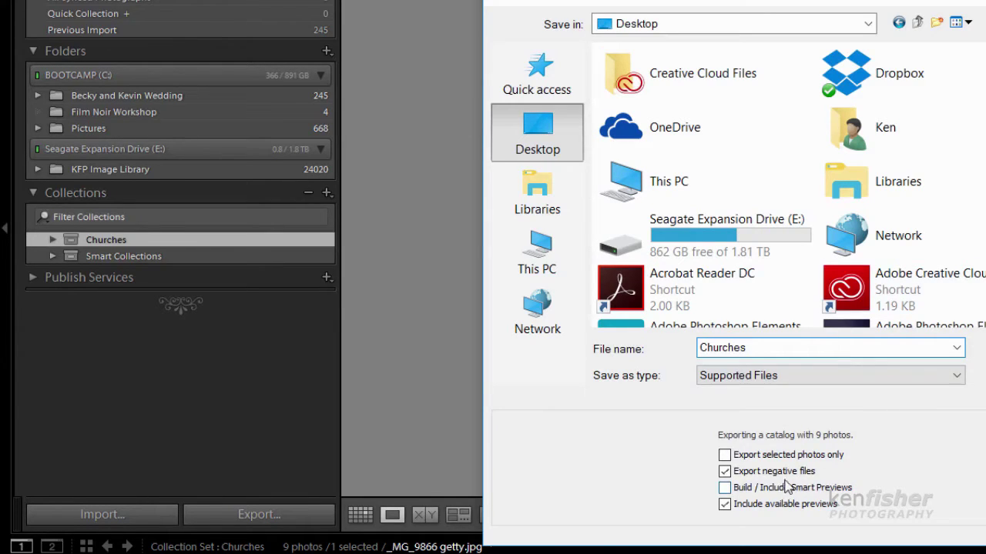
pyautogui.click(725, 471)
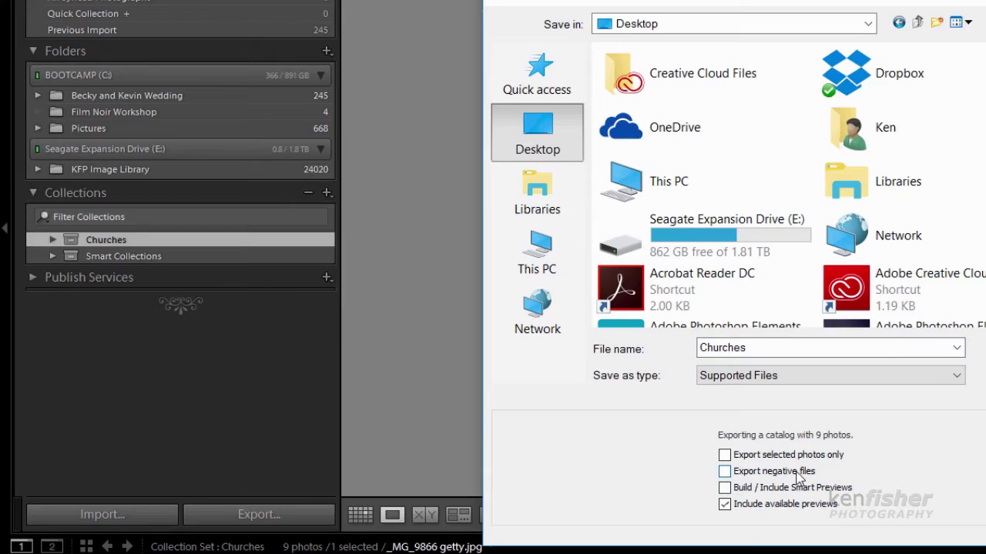
pyautogui.click(725, 504)
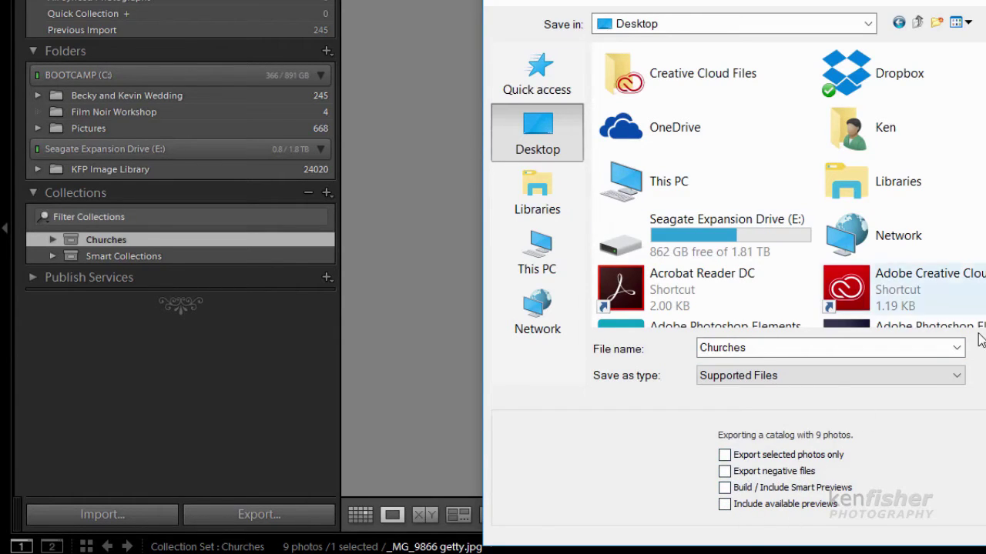
pyautogui.press('Return')
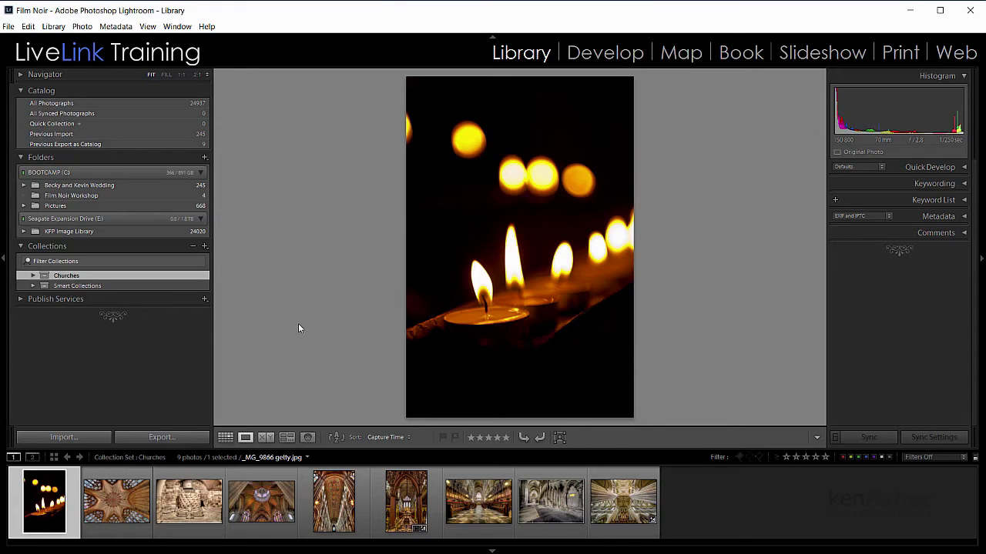
# Step: Create a new 'Master Churches' catalog on the Desktop, skipping the Film Noir backup
pyautogui.click(8, 27)
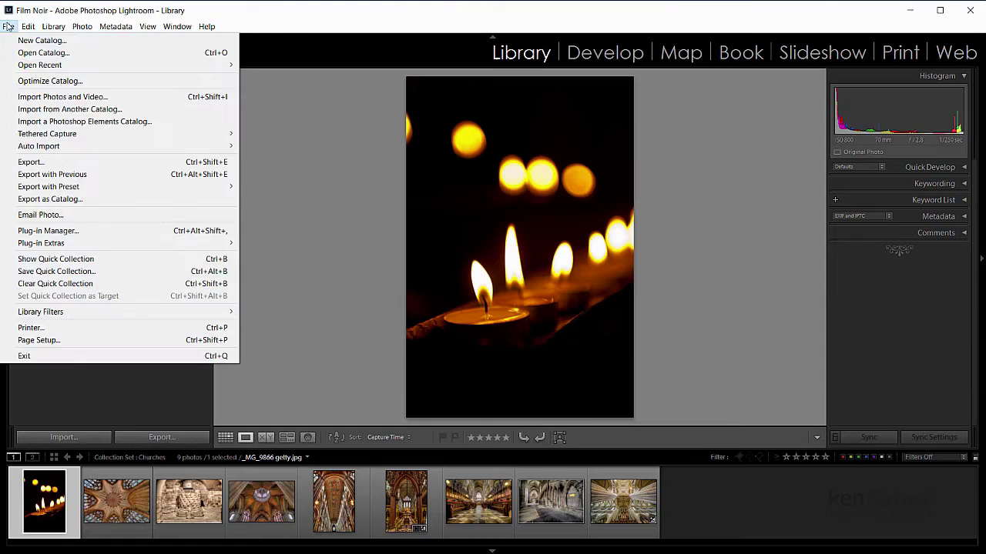
pyautogui.click(31, 40)
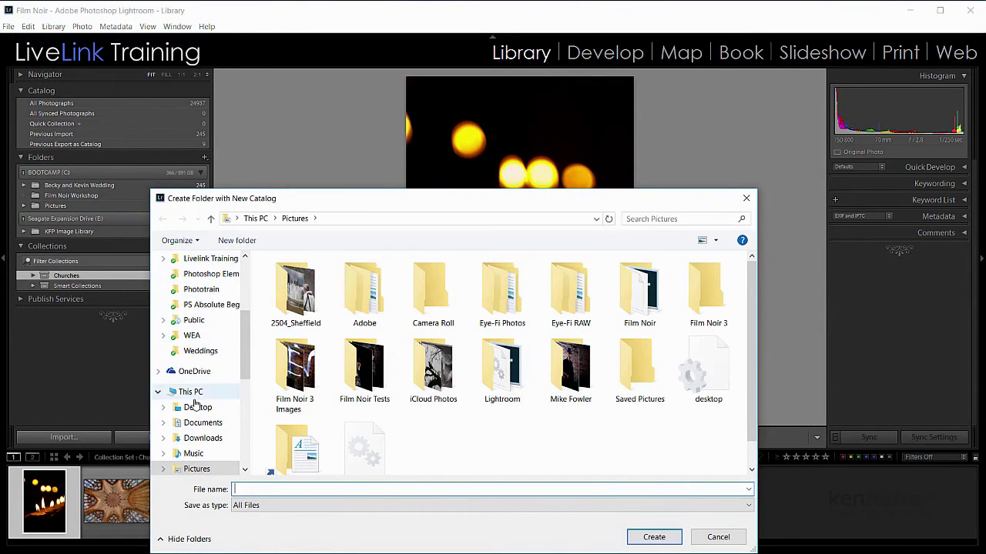
pyautogui.click(196, 409)
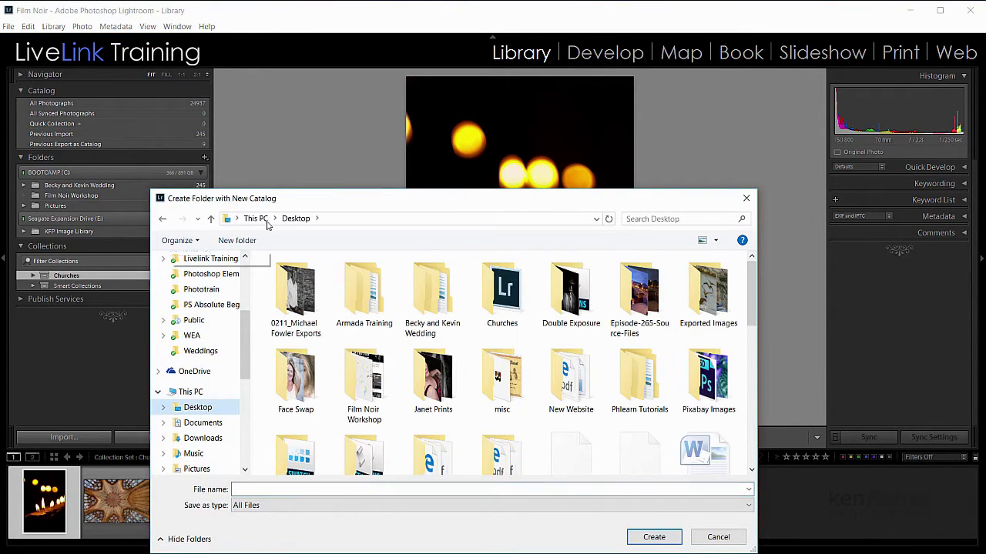
pyautogui.click(241, 489)
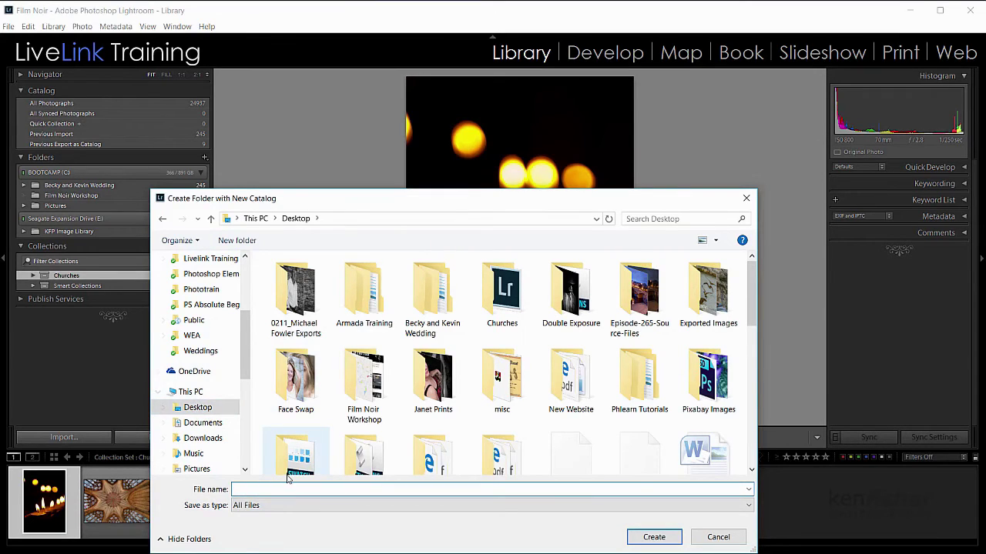
pyautogui.write('aster Churches')
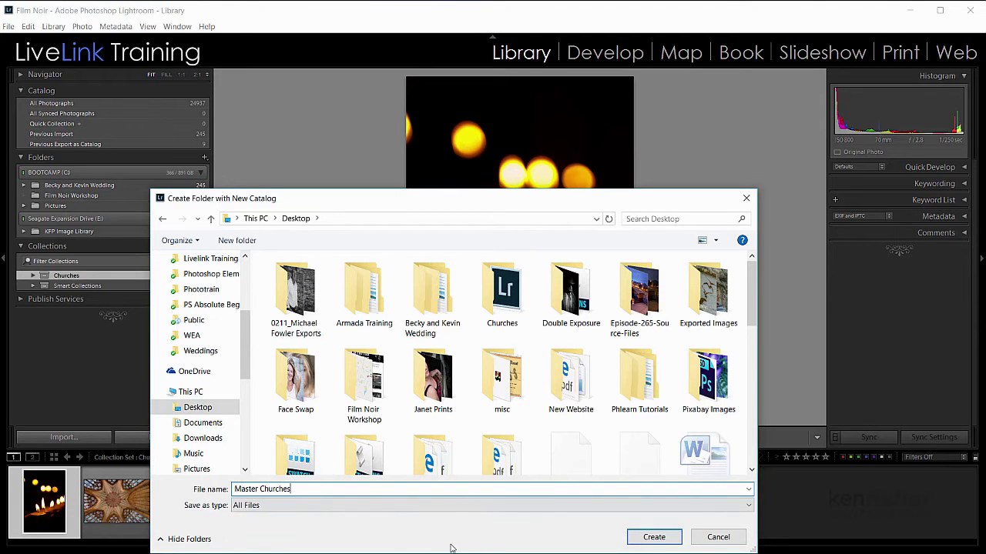
pyautogui.click(653, 537)
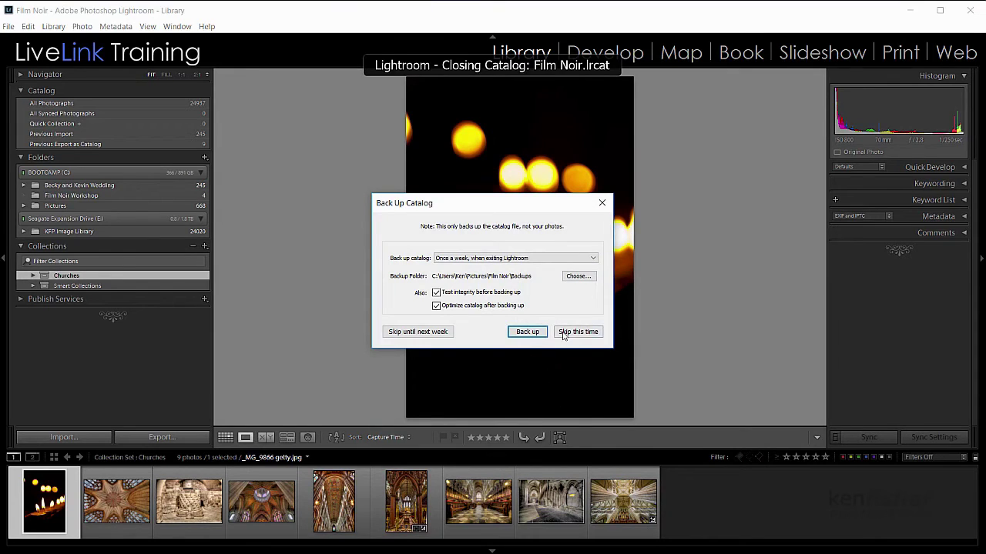
pyautogui.click(578, 331)
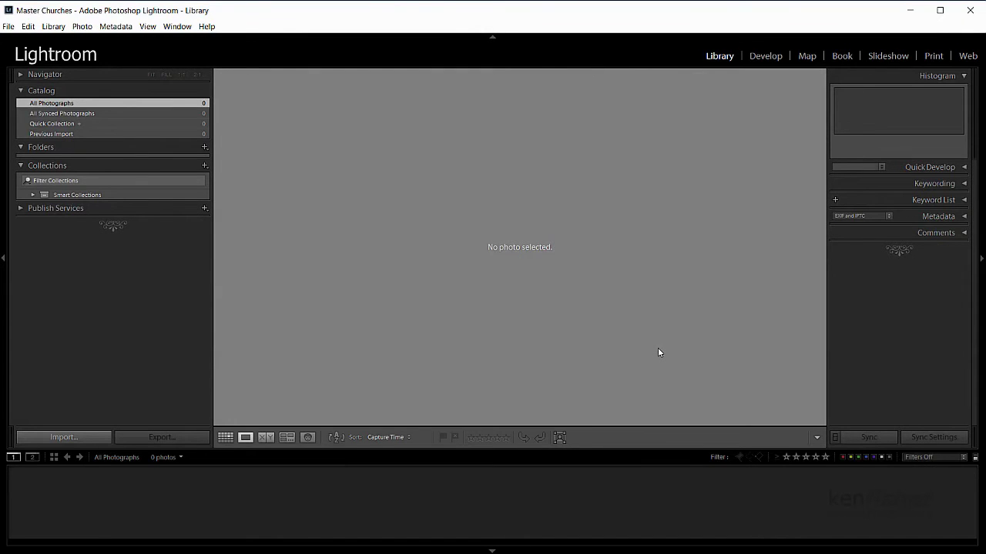
# Step: Choose Churches.lrcat in the Desktop Churches folder as the Import from Another Catalog source
pyautogui.click(8, 27)
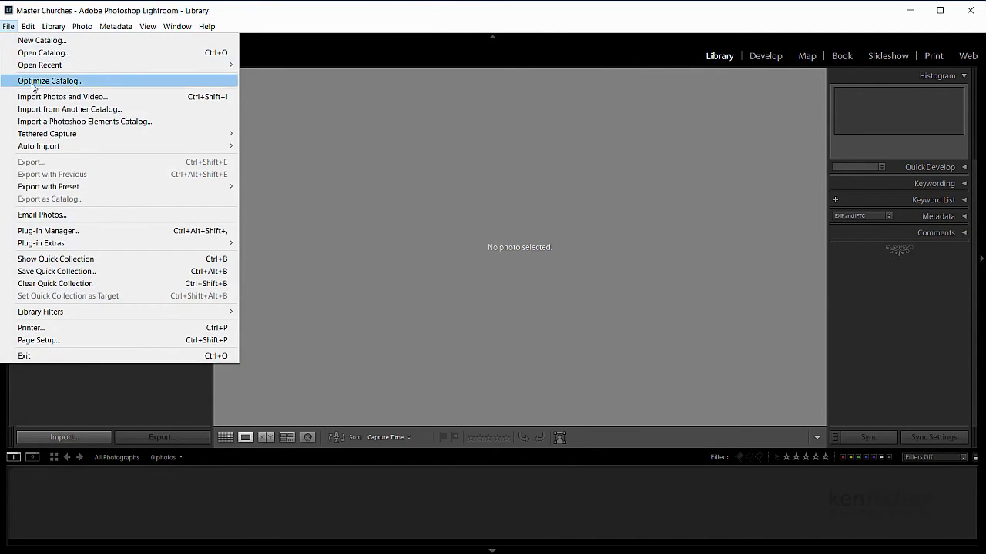
pyautogui.click(81, 110)
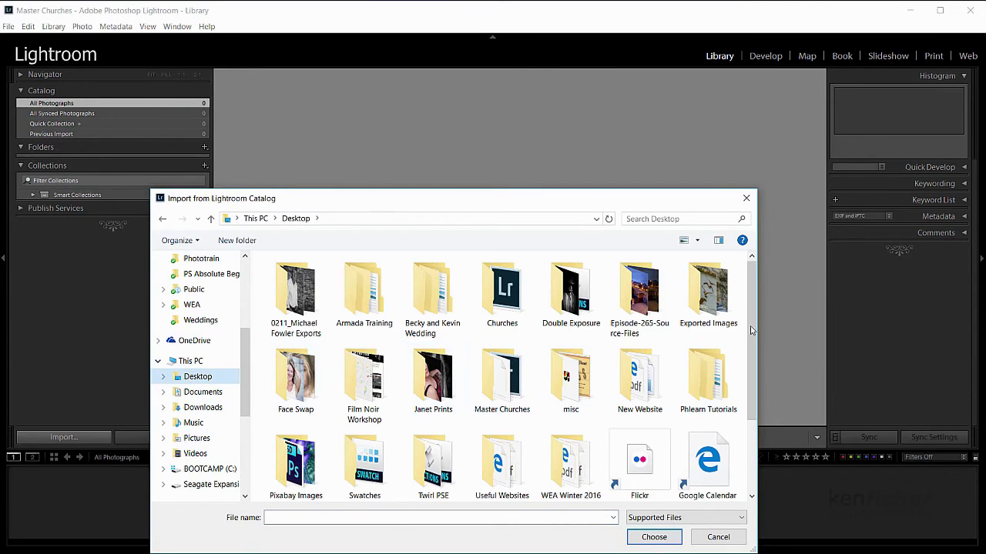
pyautogui.moveTo(752, 337)
pyautogui.mouseDown()
pyautogui.moveTo(752, 349)
pyautogui.moveTo(751, 331)
pyautogui.mouseUp()
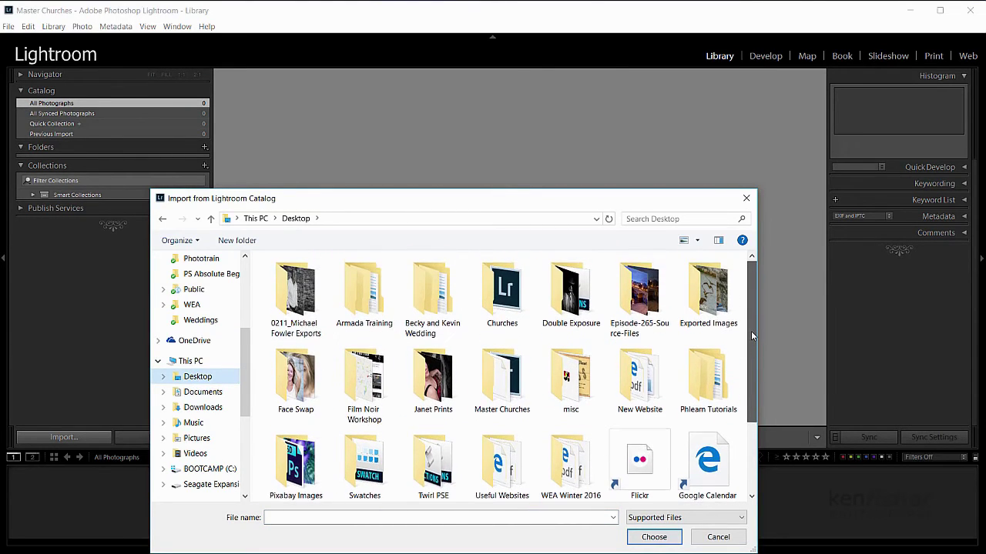
pyautogui.click(506, 295)
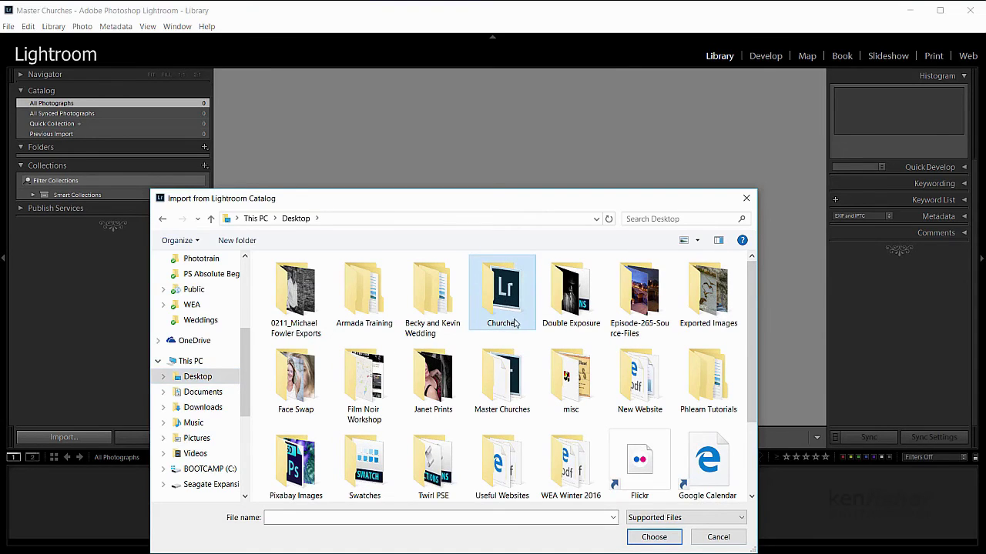
pyautogui.click(652, 539)
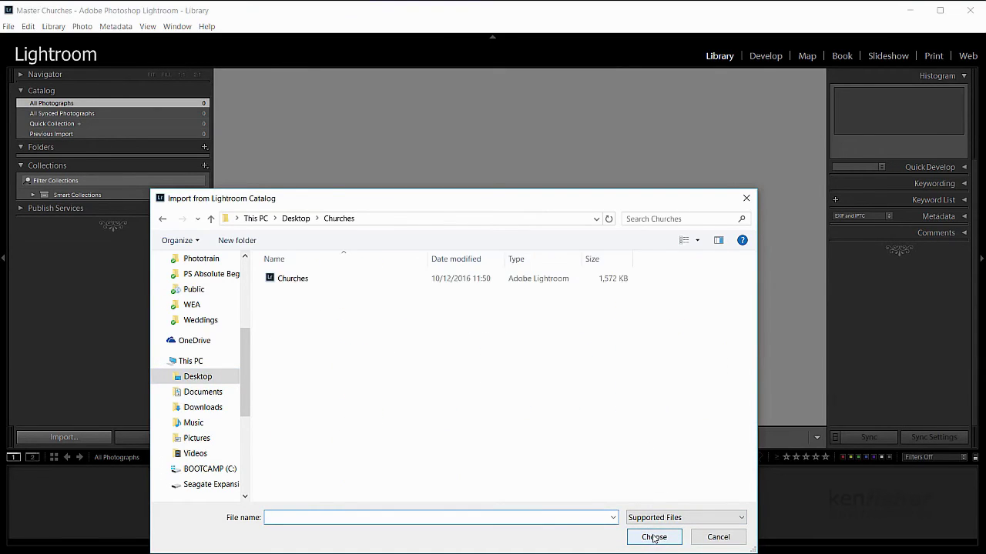
pyautogui.click(289, 281)
pyautogui.click(652, 538)
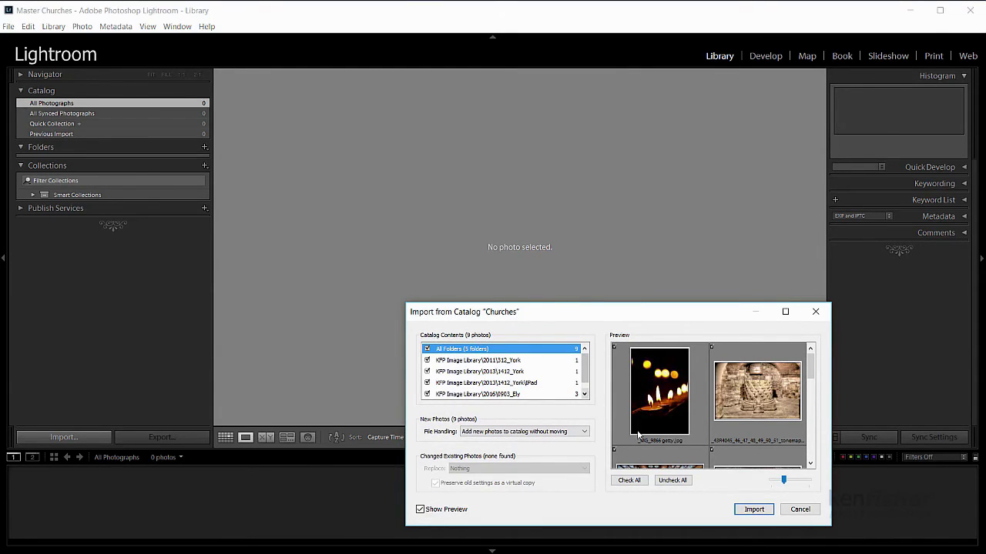
# Step: Import the 9 photos, then expand Churches and view Beverley, Ely and York in turn
pyautogui.click(753, 510)
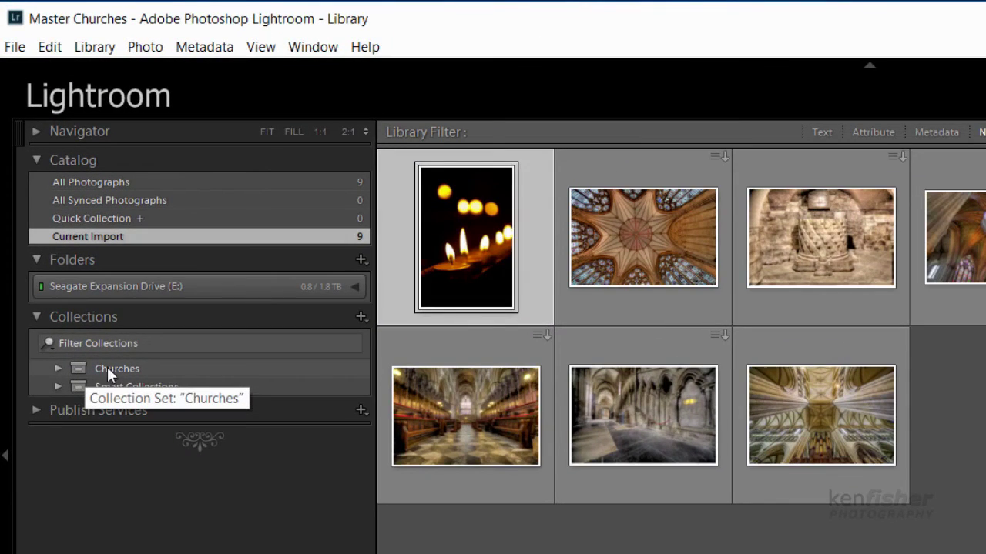
pyautogui.click(107, 368)
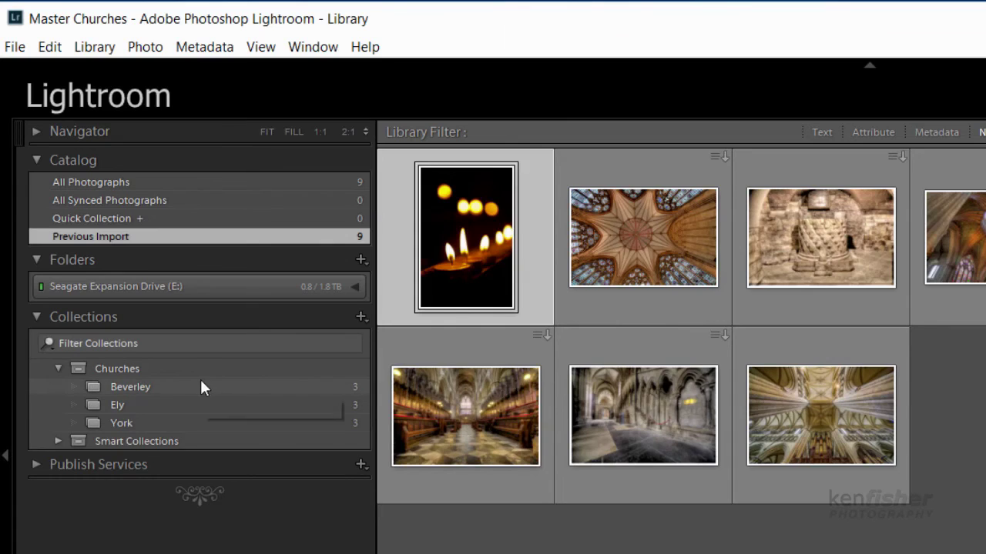
pyautogui.click(196, 386)
pyautogui.click(185, 406)
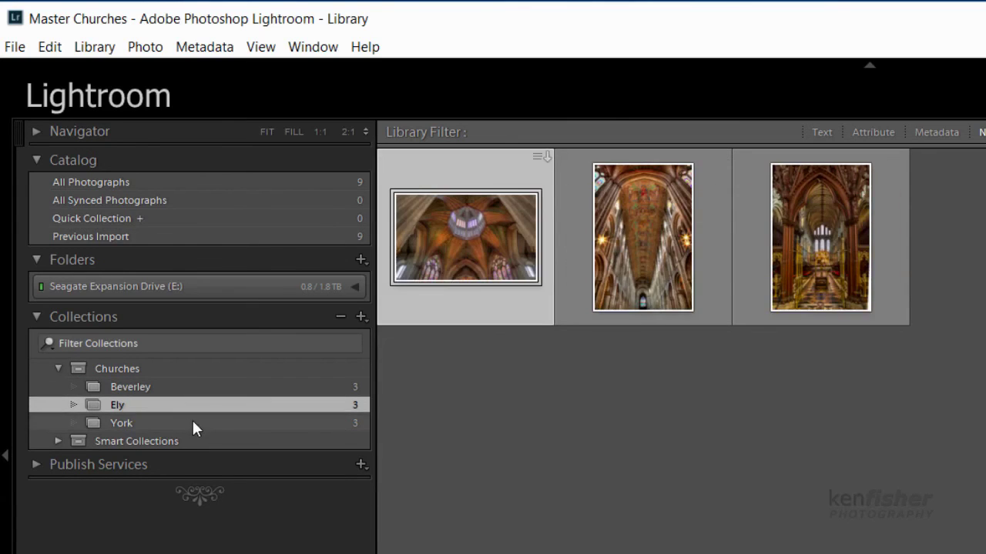
pyautogui.click(192, 422)
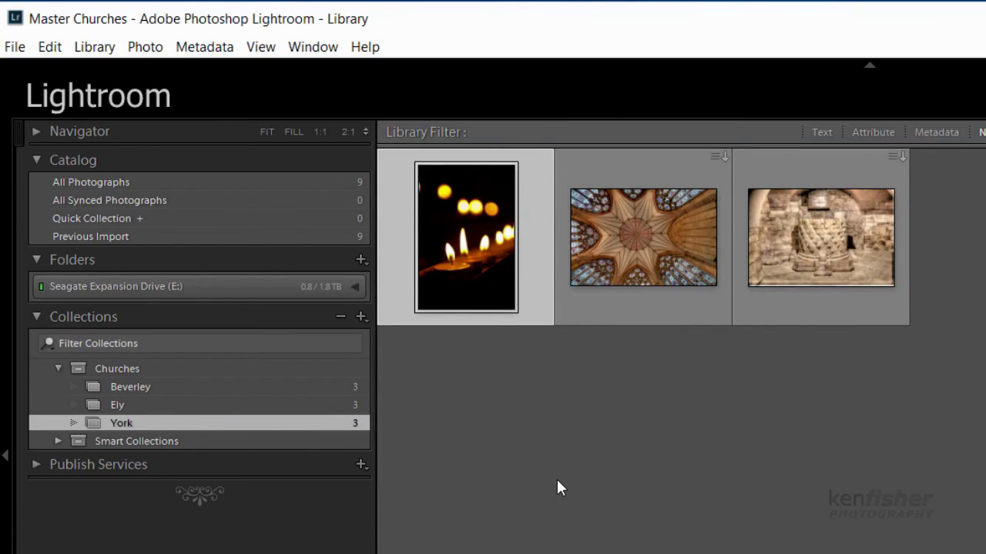